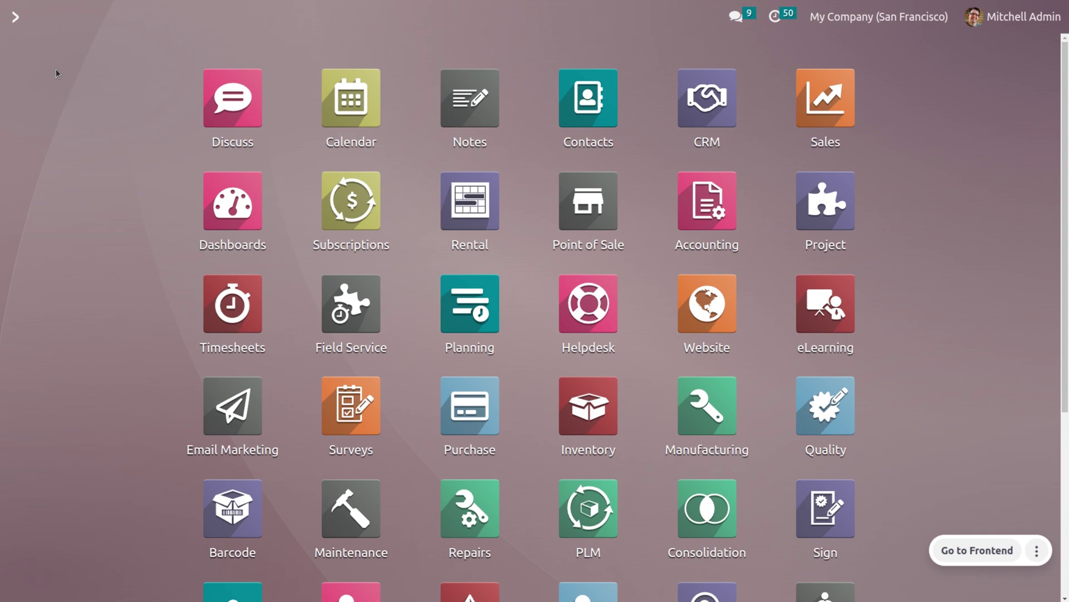
# - Open the CRM app with /cr, then go from Configuration > Settings to the Leads list view
pyautogui.write('cr')
pyautogui.press('Return')
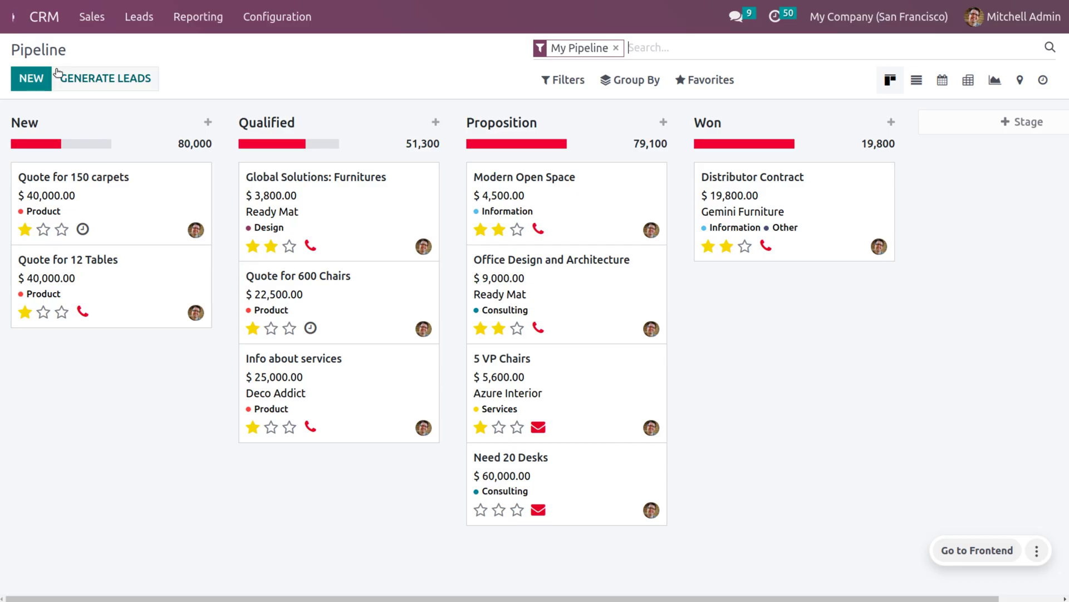
pyautogui.click(249, 14)
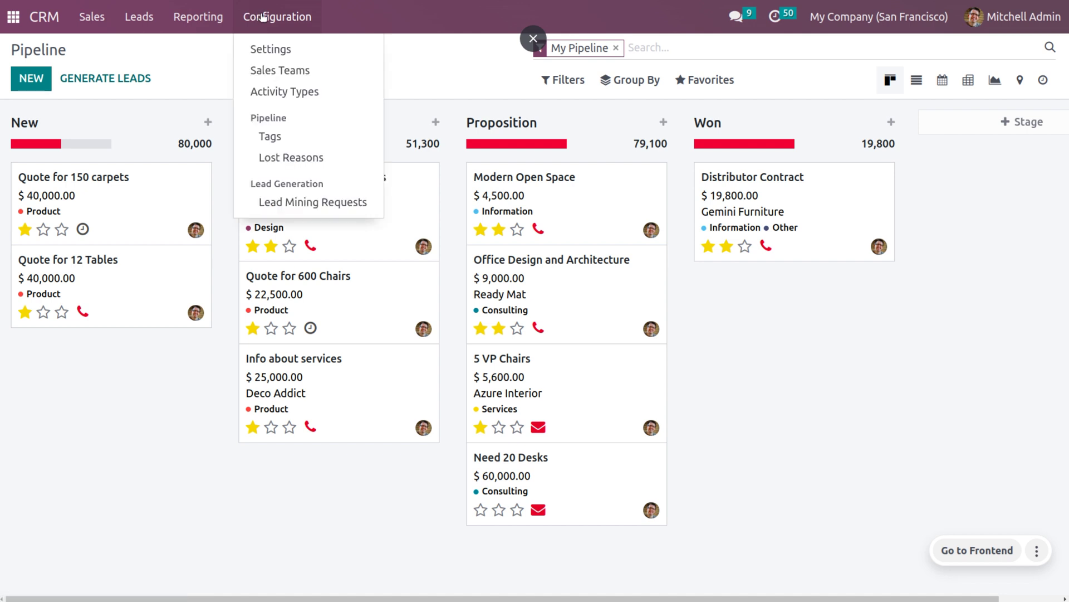
pyautogui.click(286, 51)
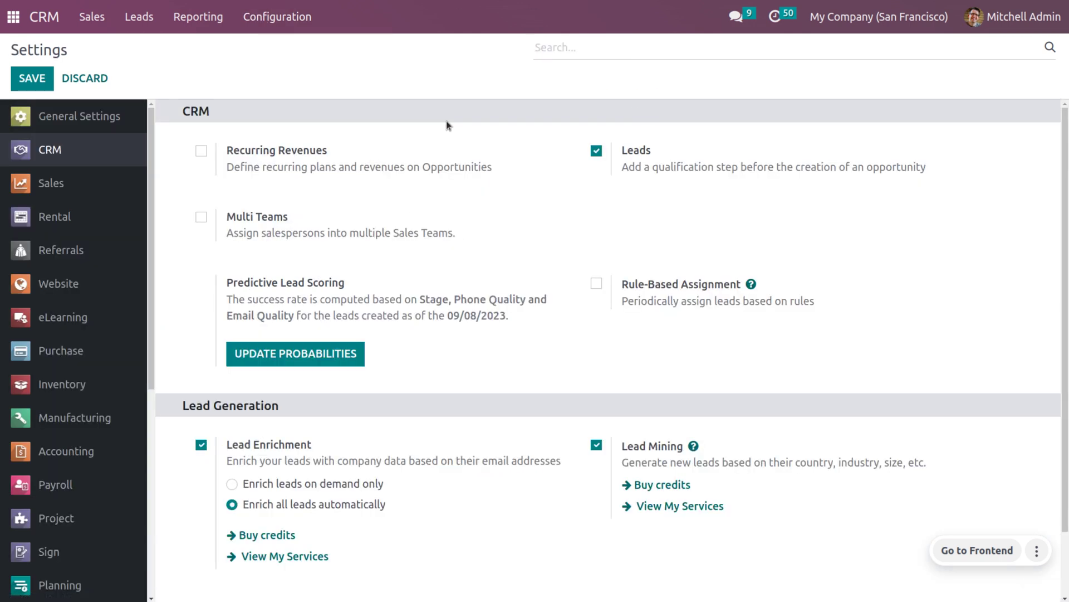
pyautogui.click(140, 17)
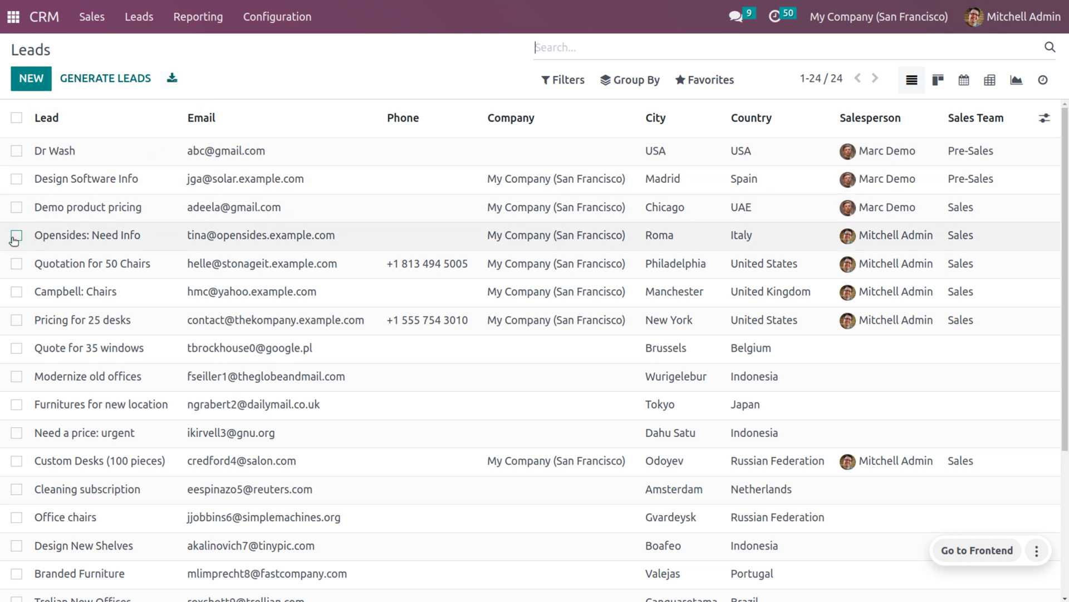
# - Export the Quotation for 50 Chairs lead as an import-compatible XLSX and open it in Calc
pyautogui.click(21, 266)
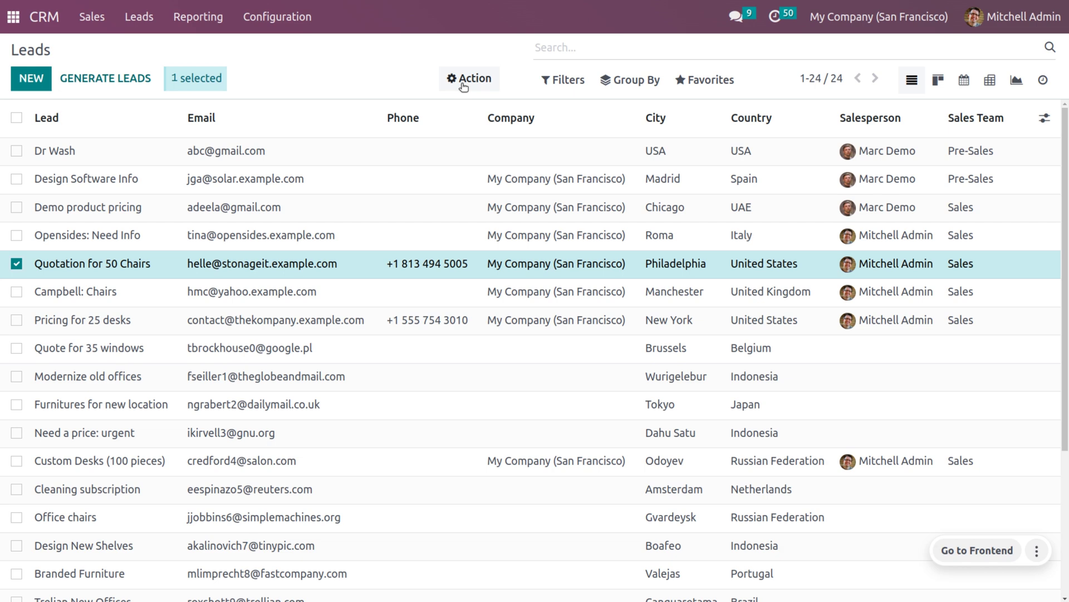
pyautogui.click(463, 87)
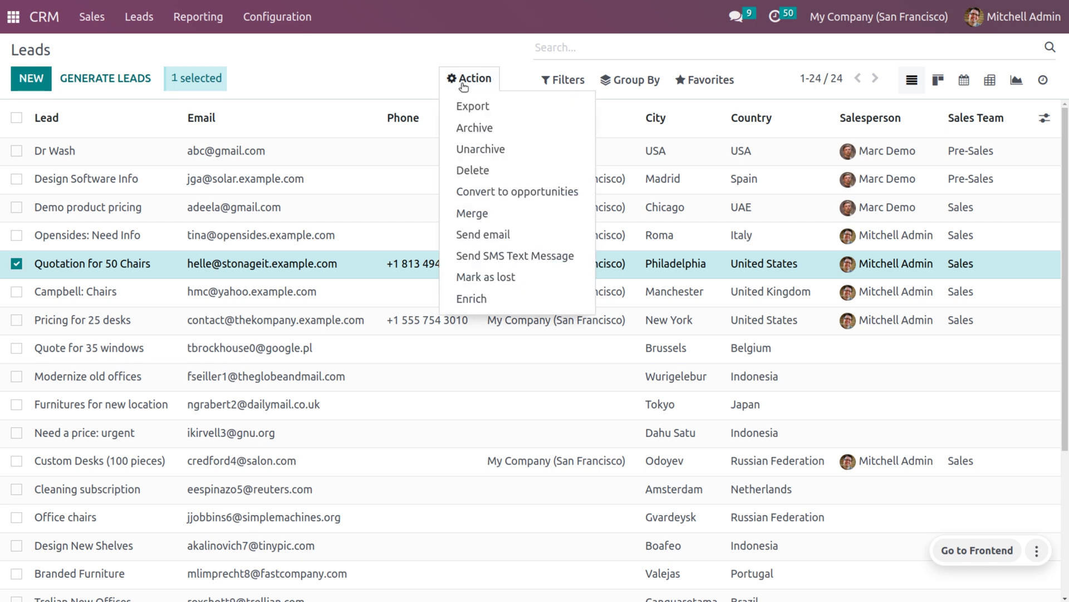
pyautogui.click(477, 107)
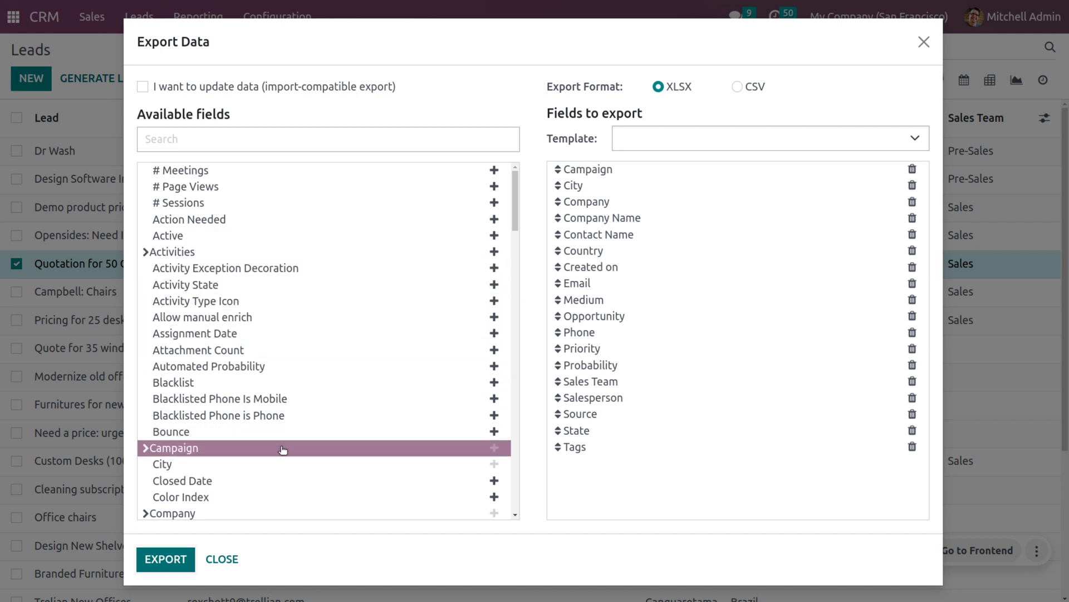
pyautogui.click(180, 91)
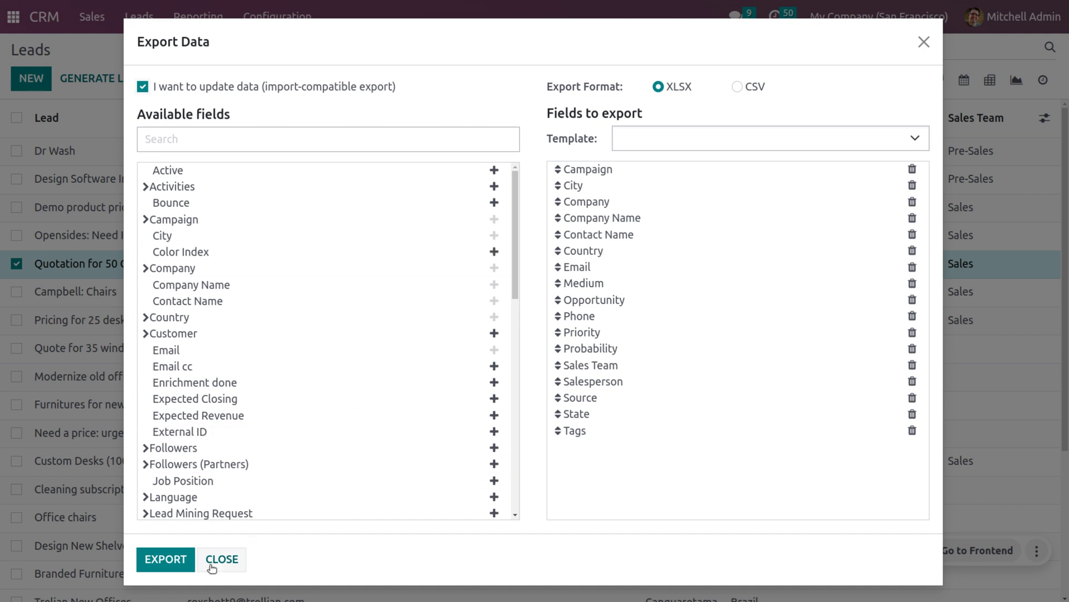
pyautogui.click(166, 558)
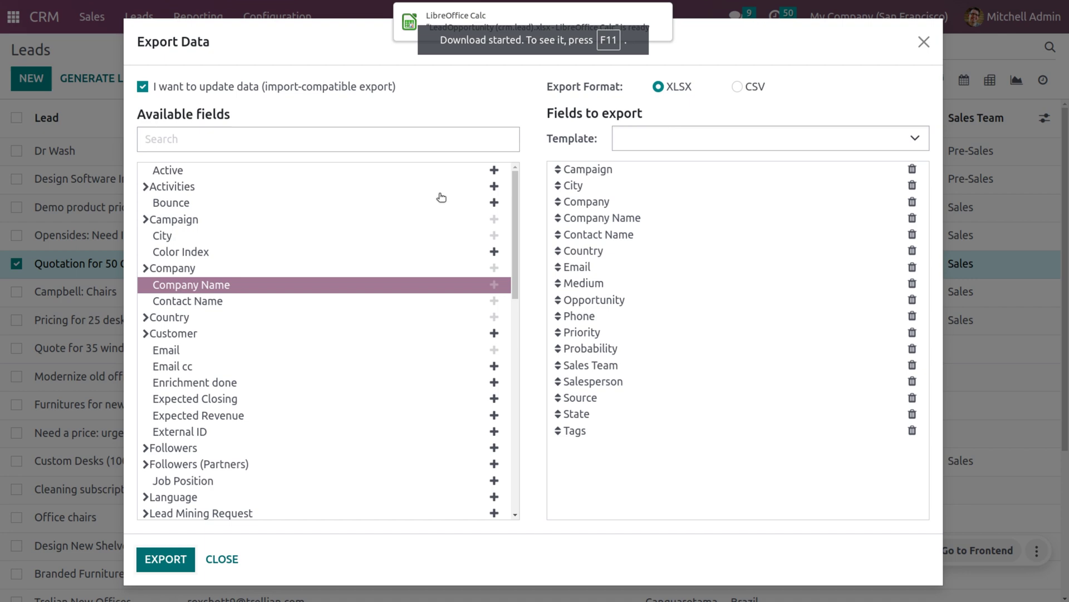
pyautogui.click(929, 45)
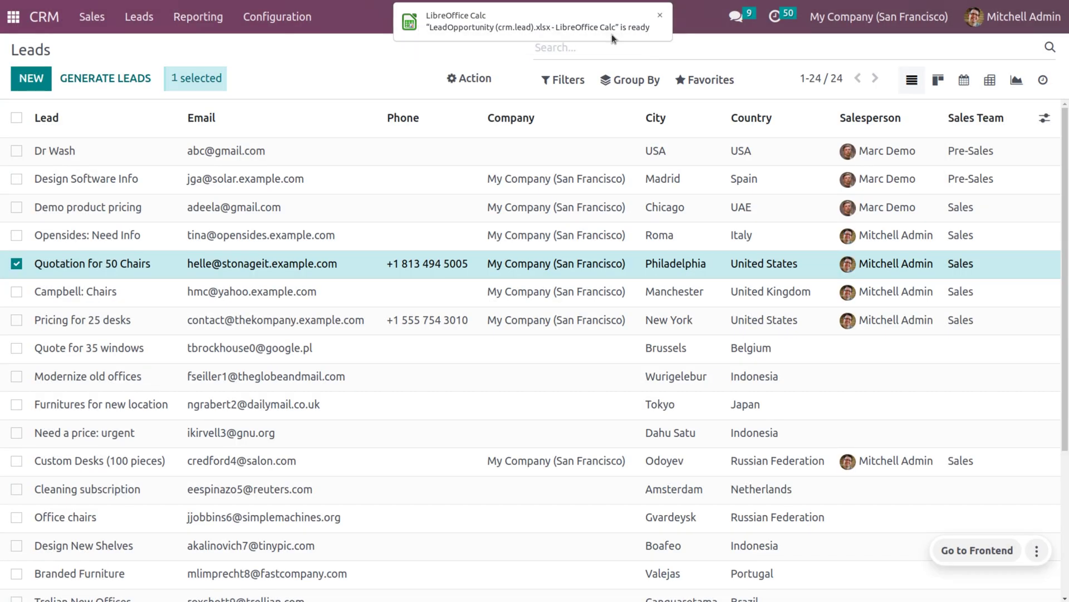
pyautogui.click(597, 29)
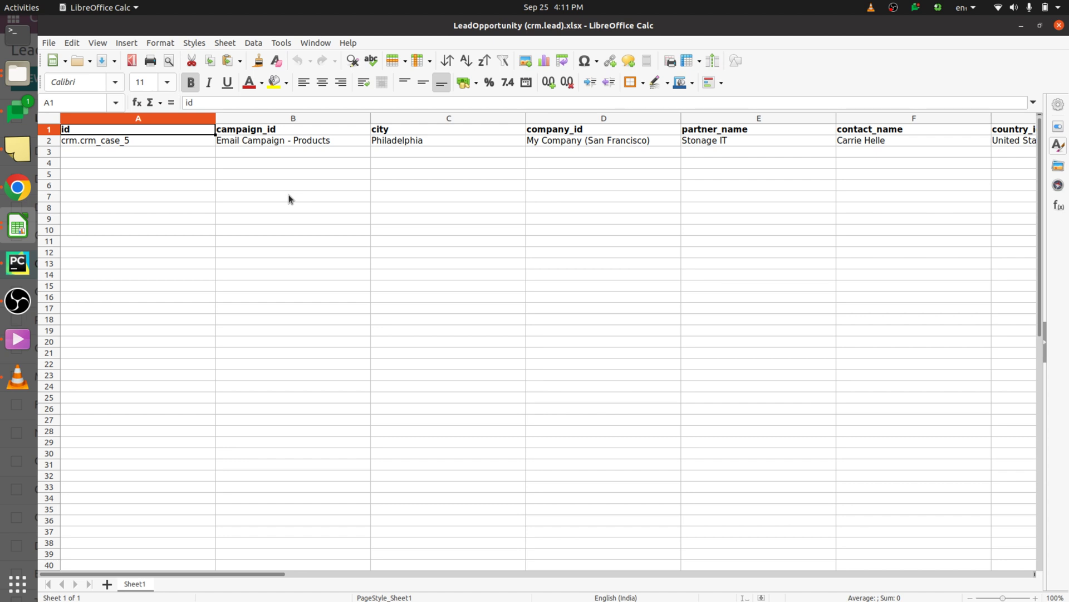
# - Start row 3 with campaign 'e', city riyadh, My Company, and company name Udaan technologies
pyautogui.hscroll(3, 288, 195)
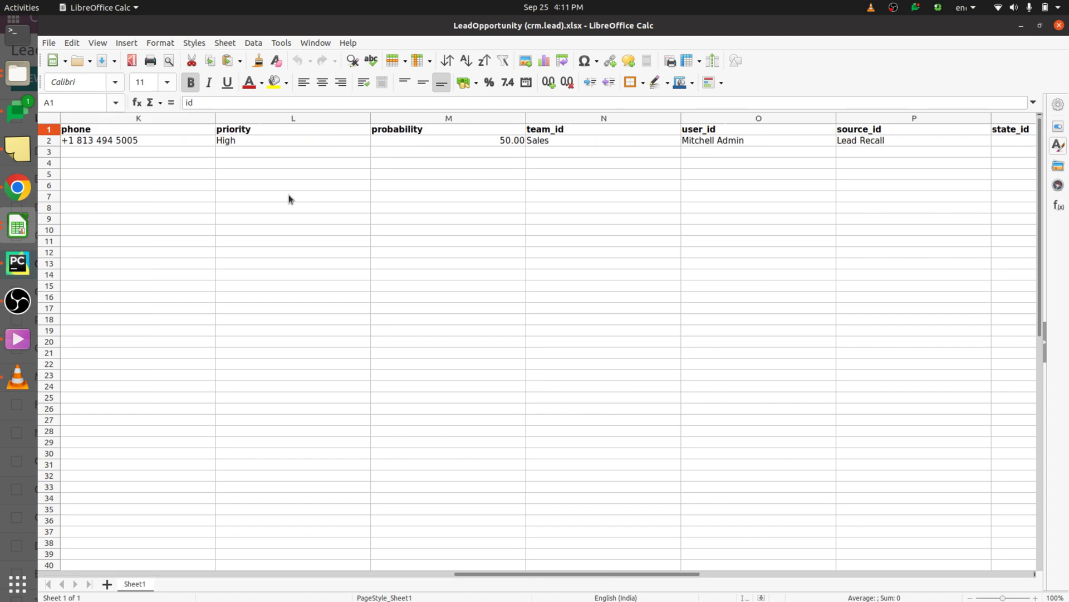
pyautogui.hscroll(-3, 289, 195)
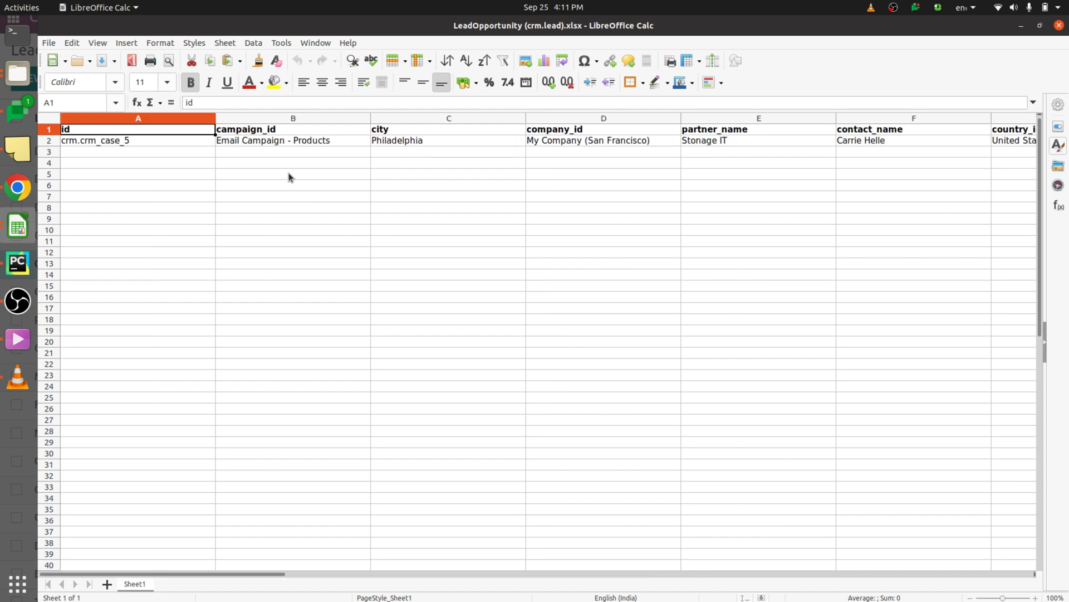
pyautogui.click(312, 153)
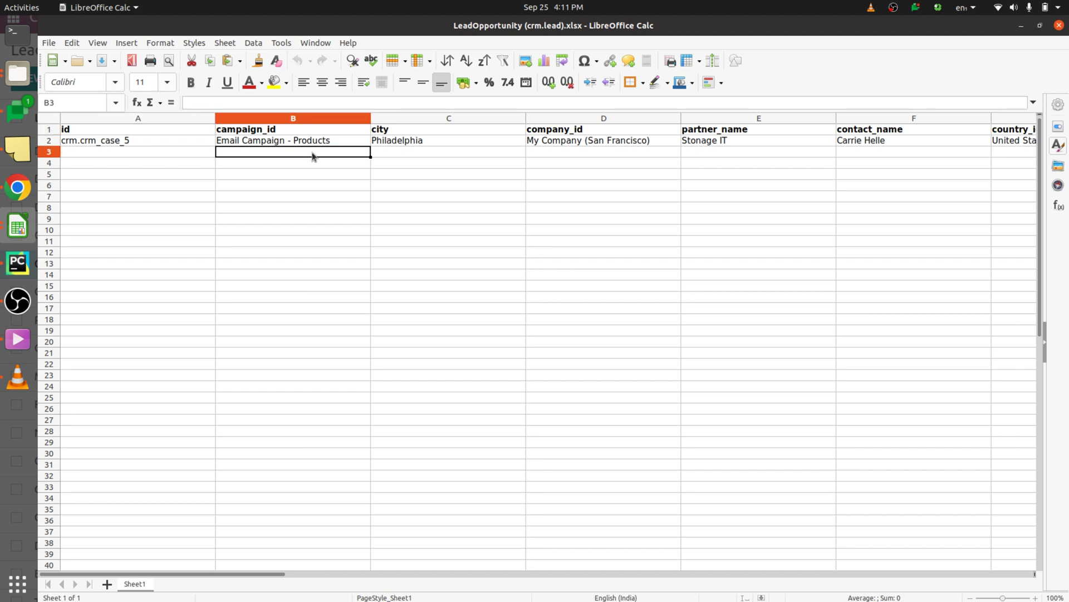
pyautogui.write('e')
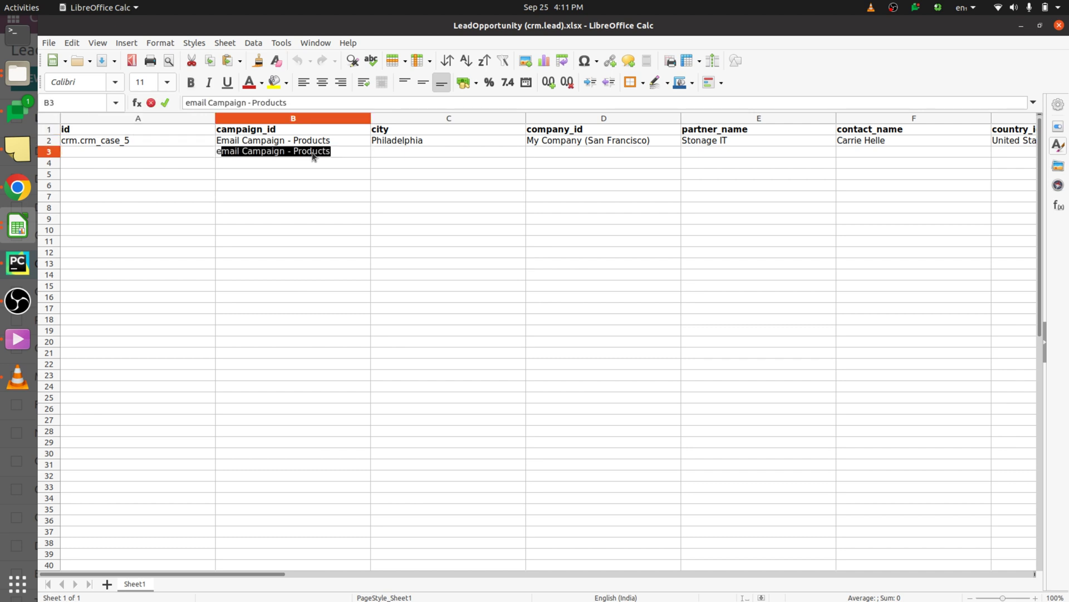
pyautogui.click(422, 150)
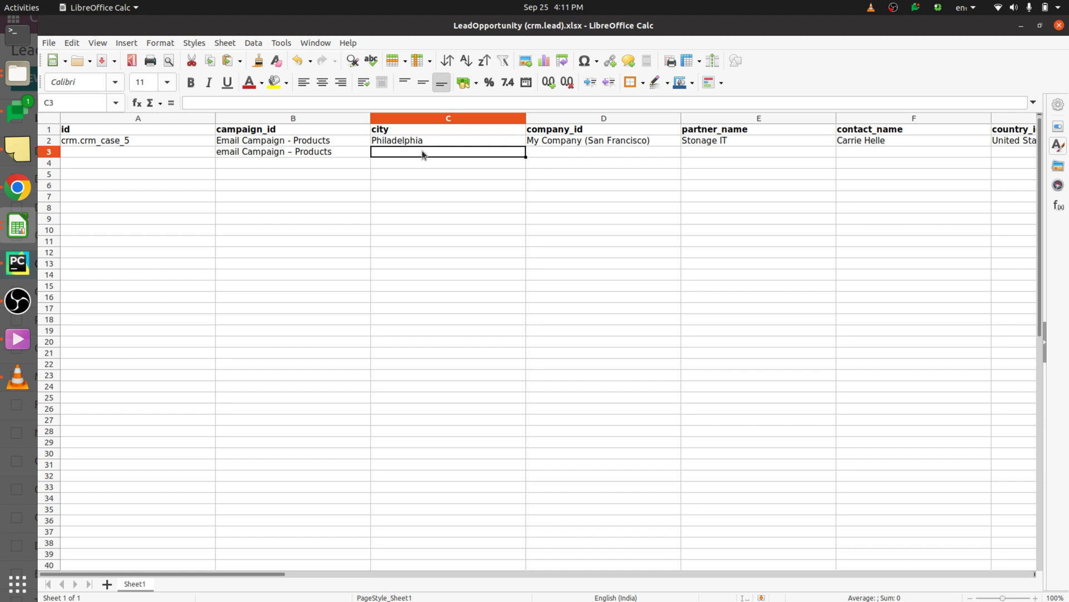
pyautogui.write('r')
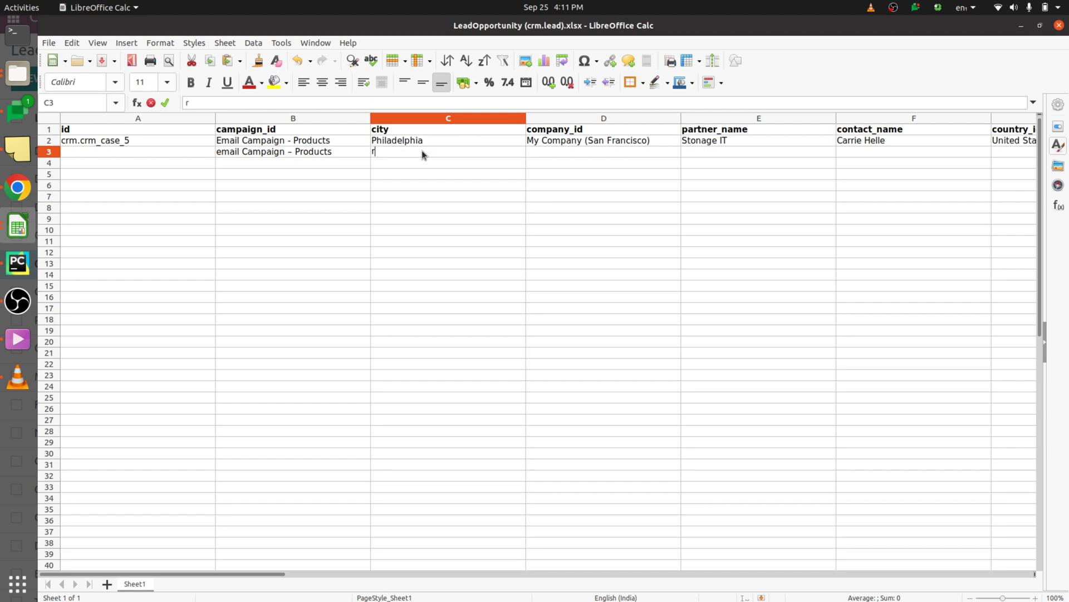
pyautogui.write('iyadh')
pyautogui.click(575, 158)
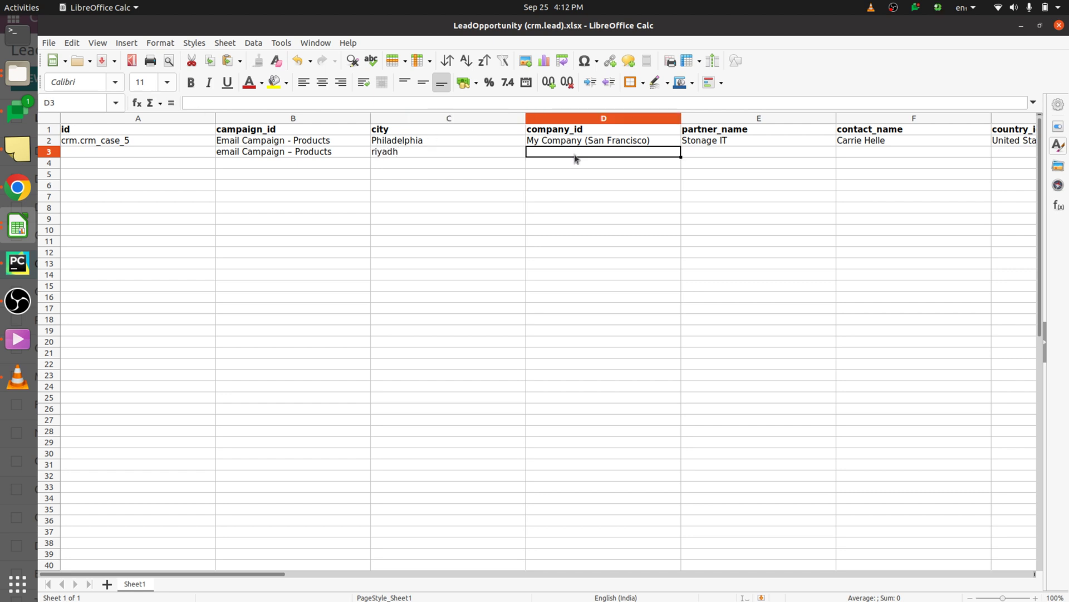
pyautogui.write('m')
pyautogui.press('Tab')
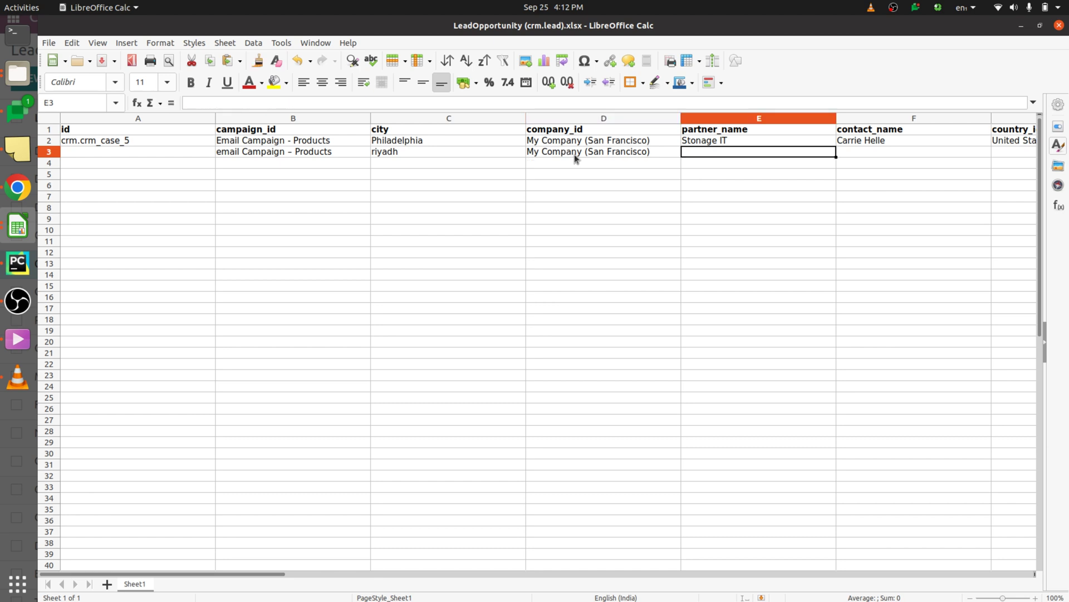
pyautogui.write('Udaan technologies')
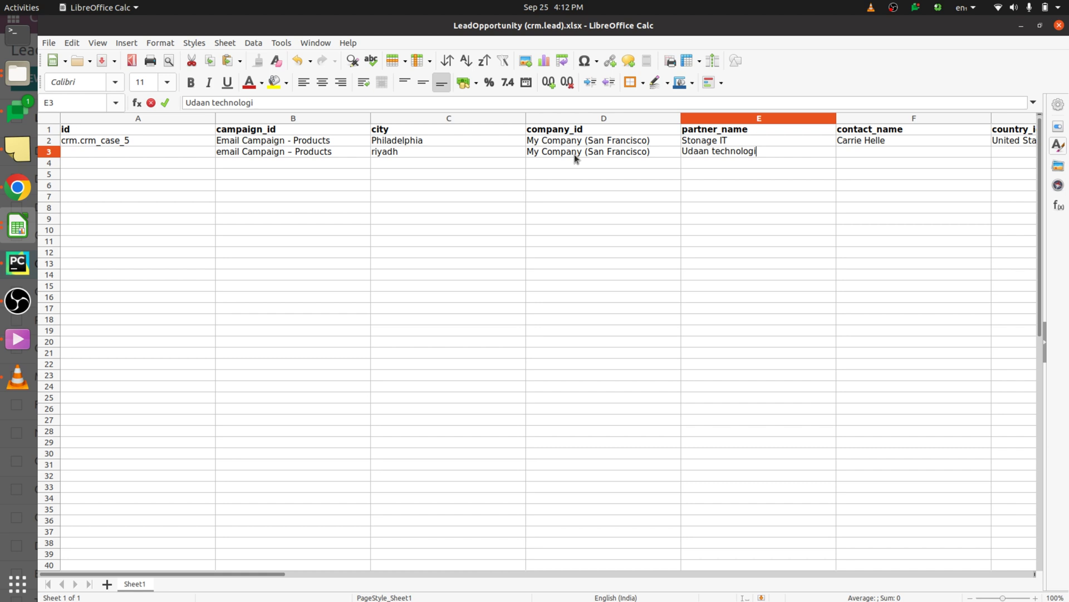
pyautogui.press('Tab')
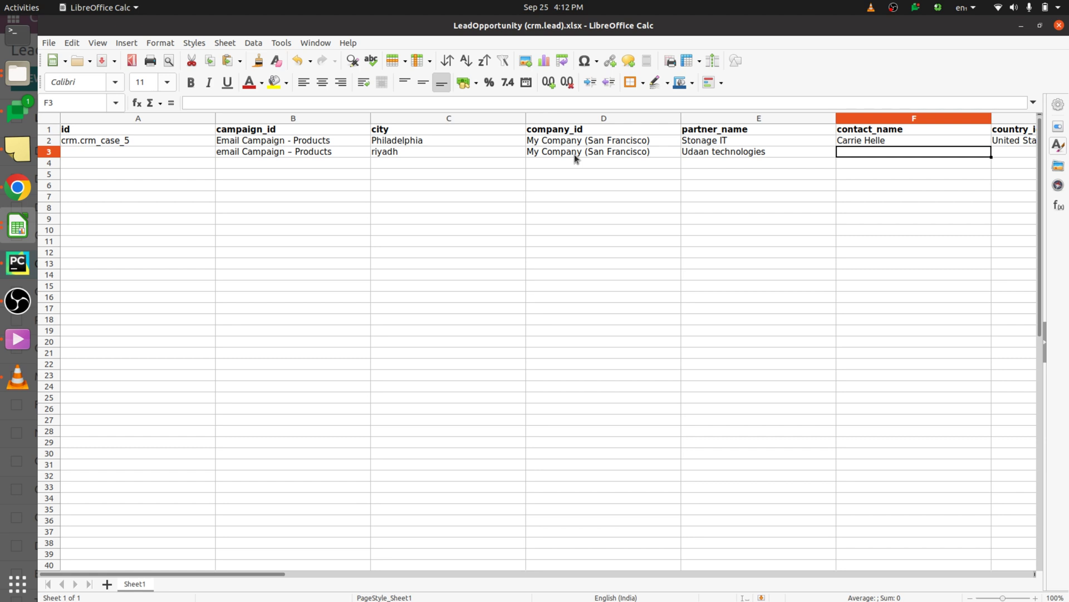
# - Enter the contact's name, Saudi Arabia, contact e-mail, medium Email, lead 'price of 50 laptop', and phone number
pyautogui.press('Tab')
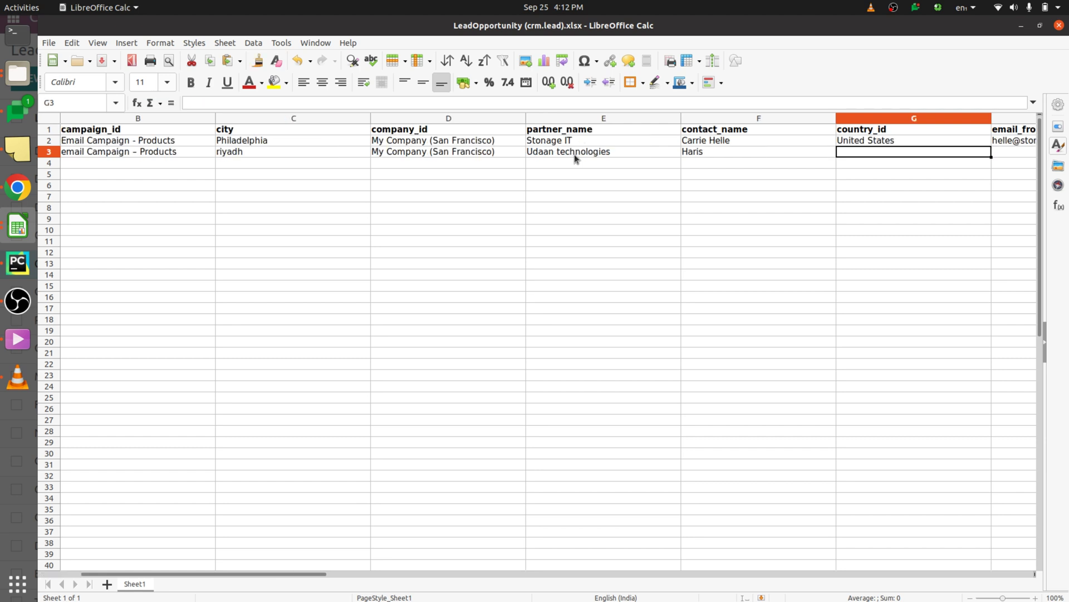
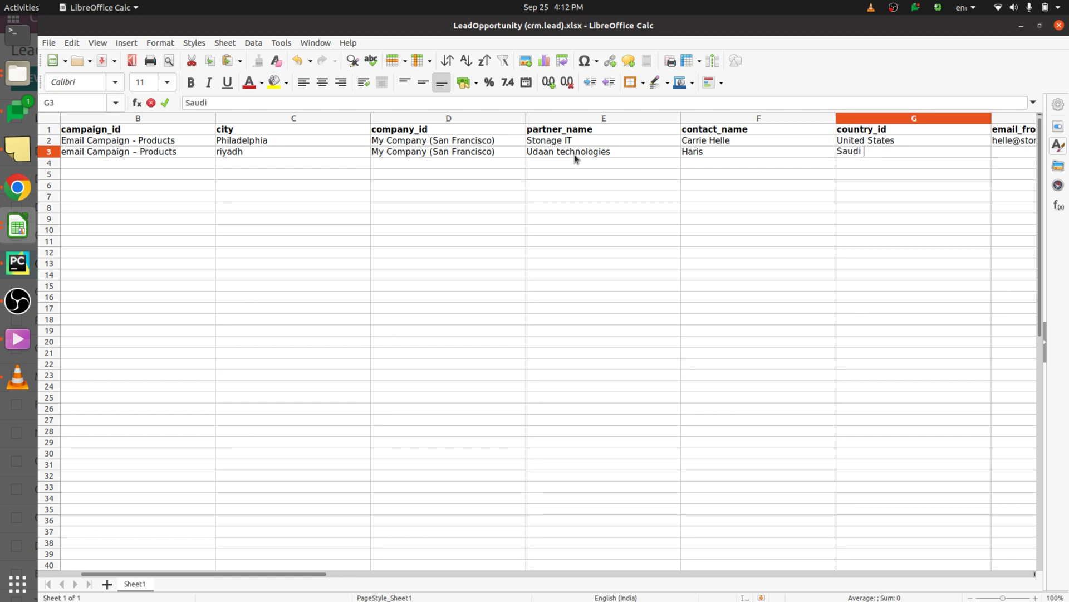
pyautogui.press('Tab')
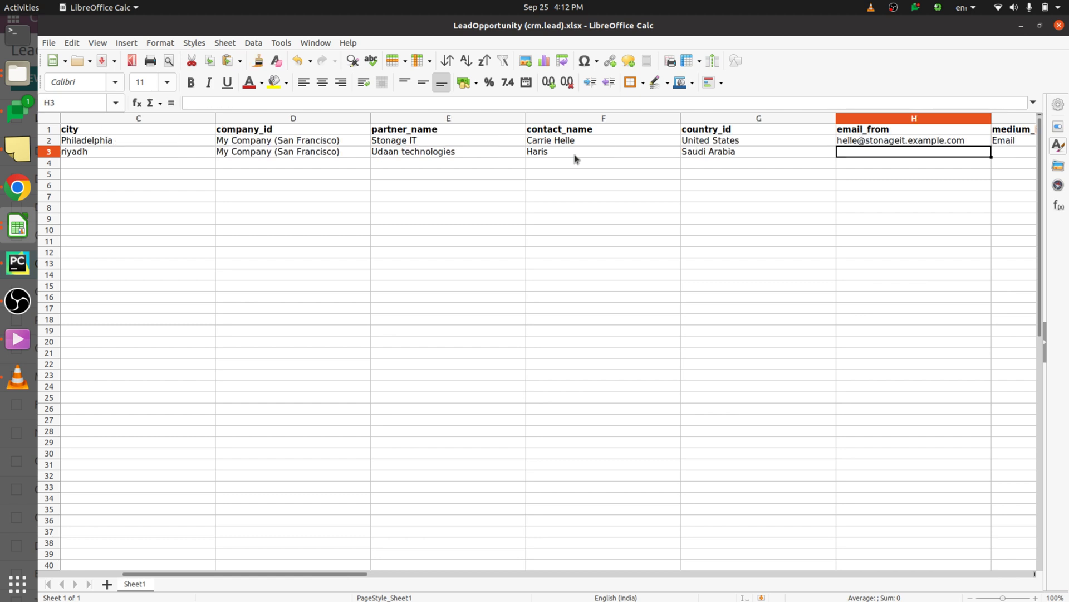
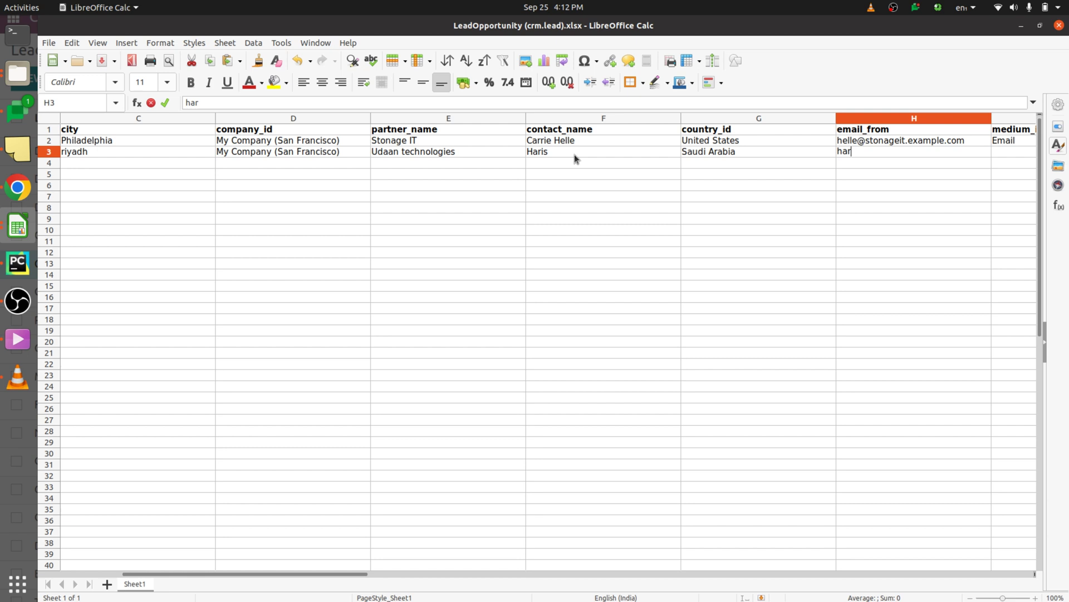
pyautogui.press('Tab')
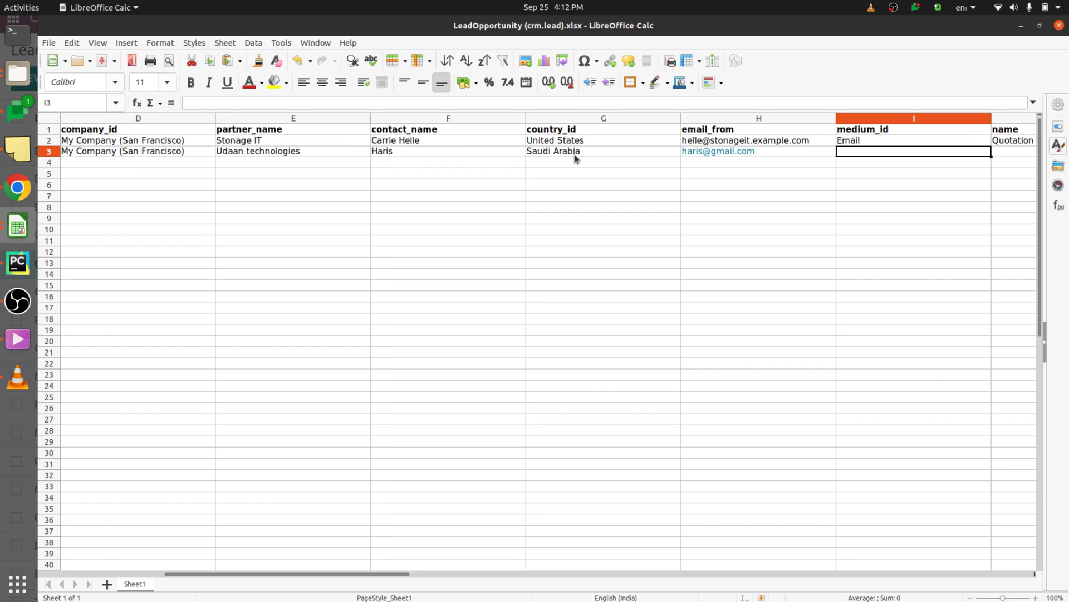
pyautogui.press('Tab')
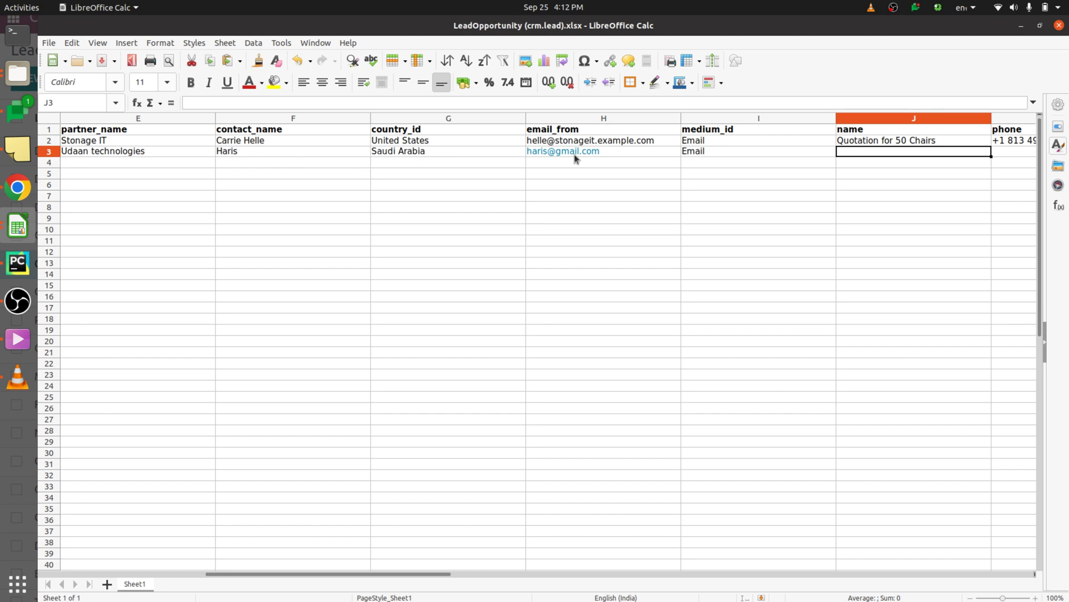
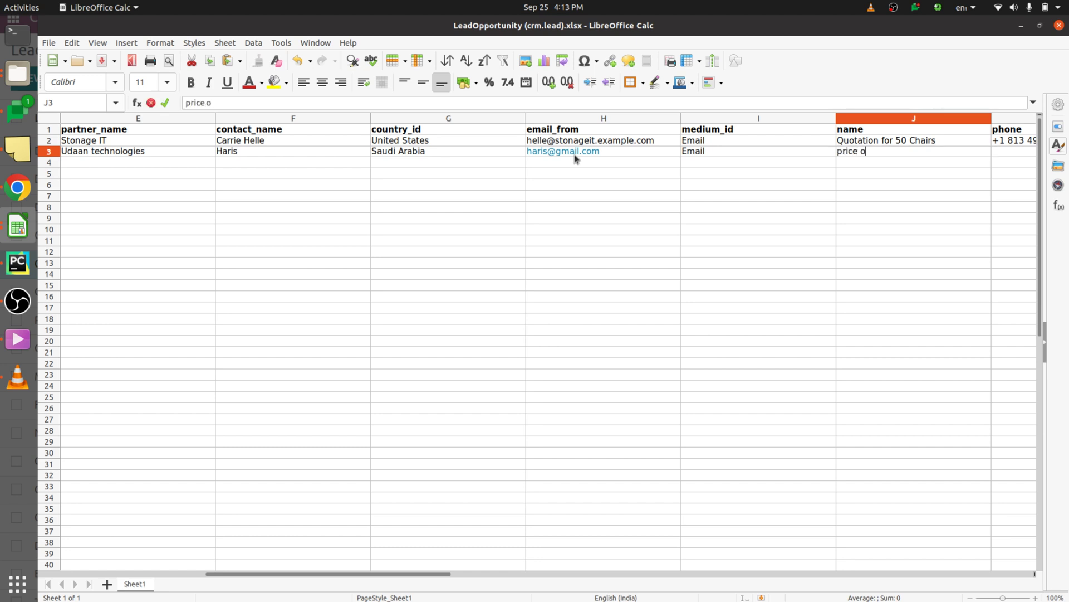
pyautogui.press('Tab')
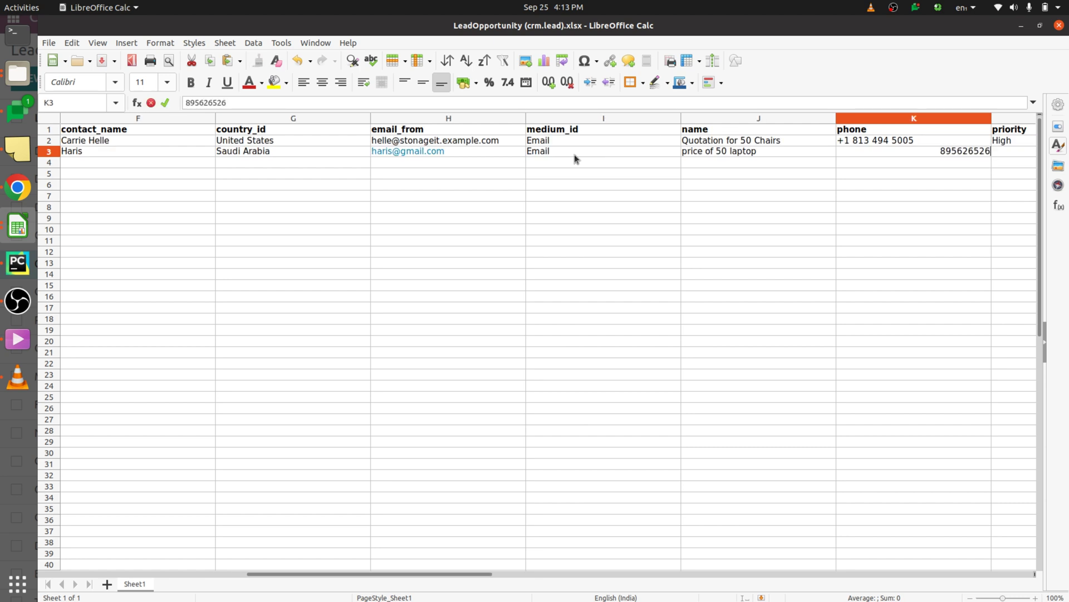
pyautogui.press('Tab')
# - Add High priority, probability 90, Sales team, salesperson, Lead Recall source, Product tag; save as xlsx
pyautogui.write('High')
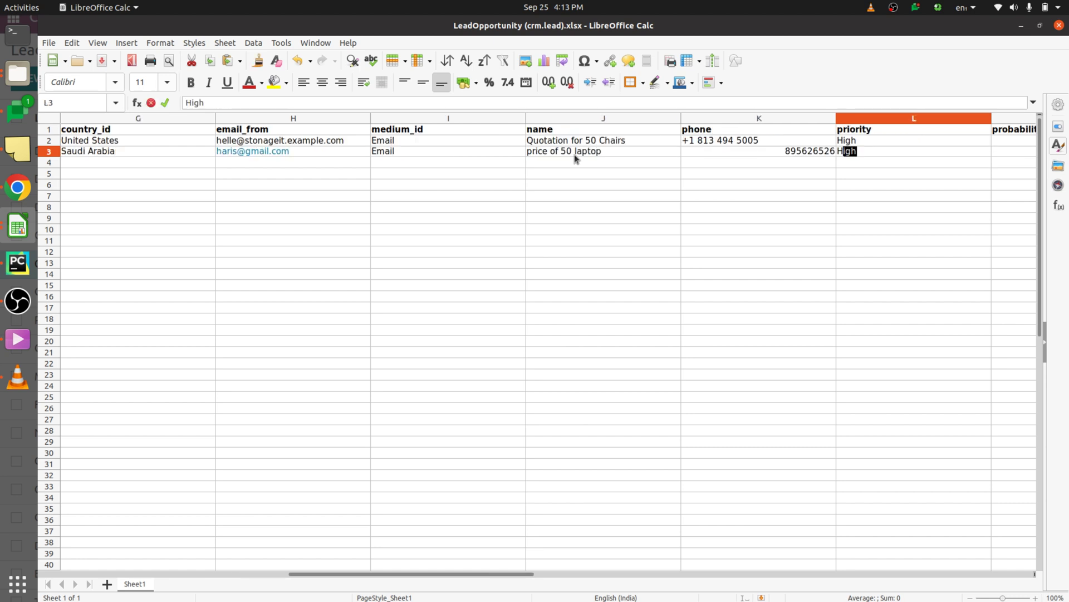
pyautogui.press('Tab')
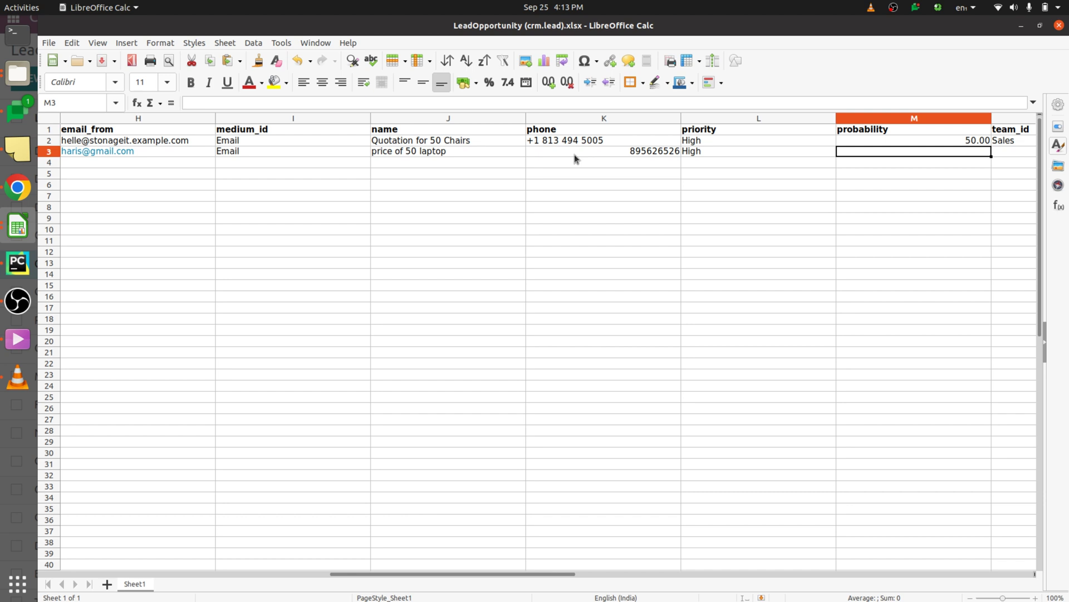
pyautogui.write('90')
pyautogui.press('Tab')
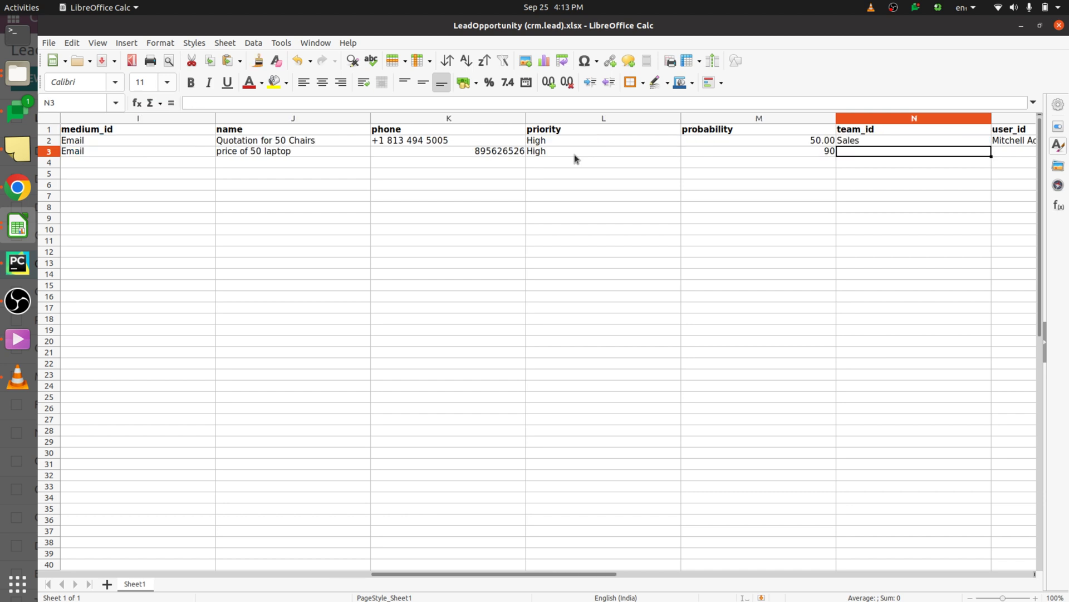
pyautogui.write('Sales')
pyautogui.press('Tab')
pyautogui.write('Mitchell Admin')
pyautogui.press('Tab')
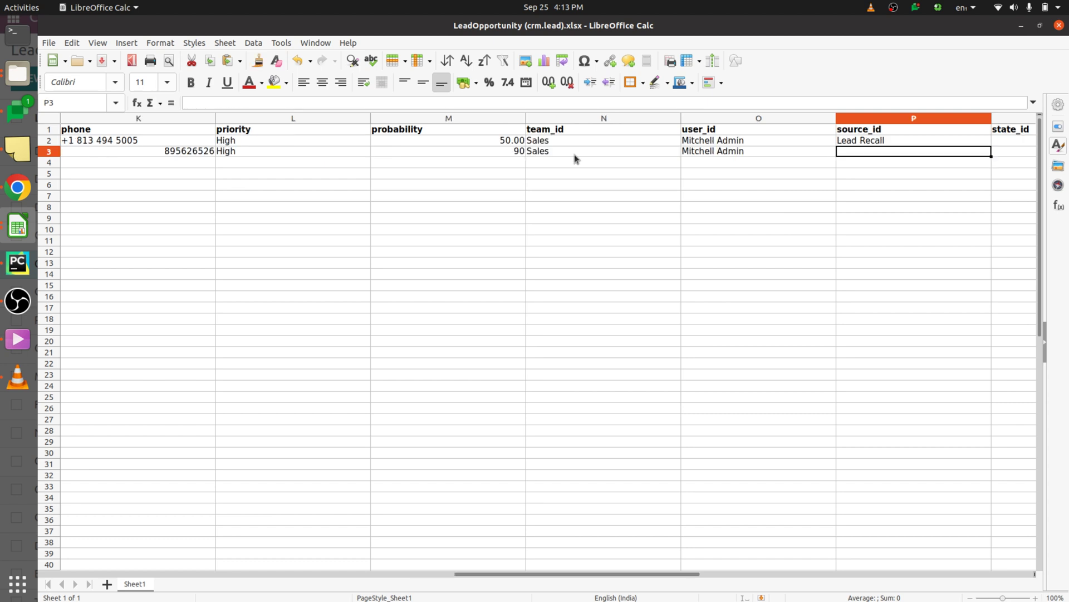
pyautogui.write('Lead Recall')
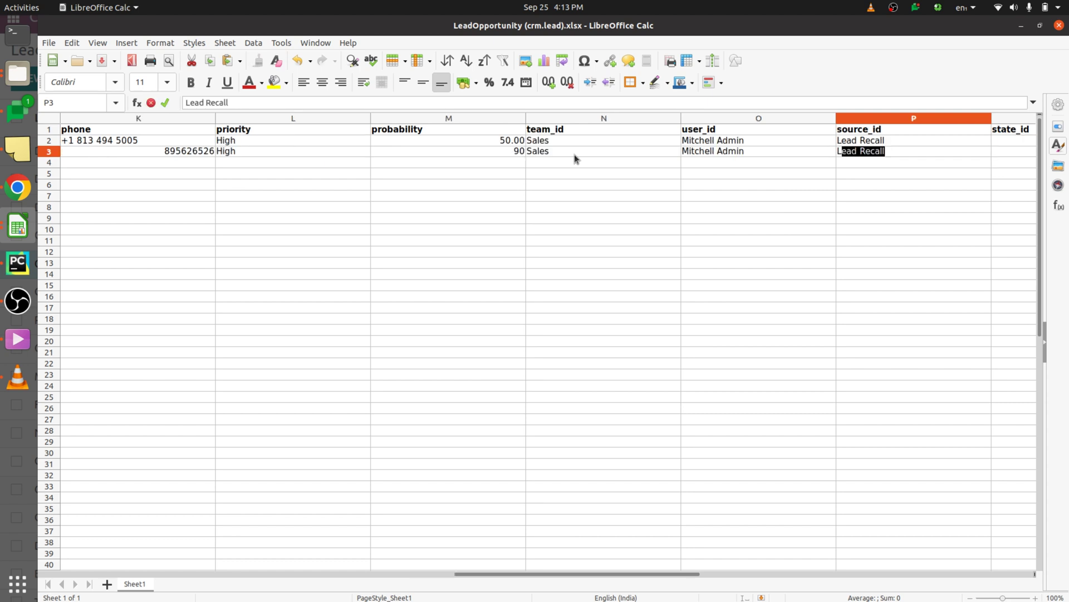
pyautogui.press('Tab')
pyautogui.press('Tab')
pyautogui.write('P')
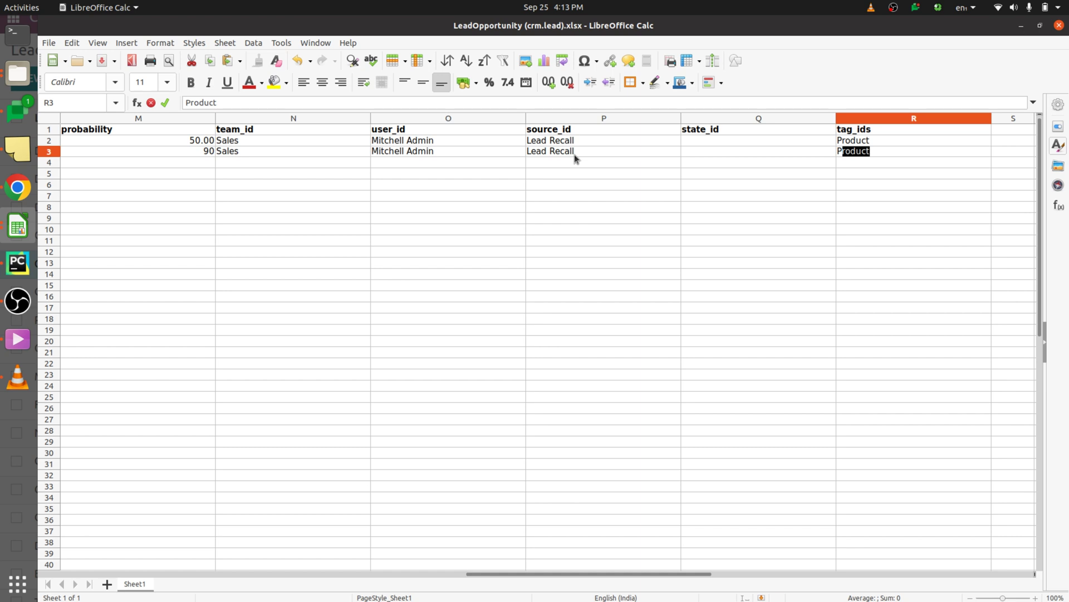
pyautogui.click(577, 255)
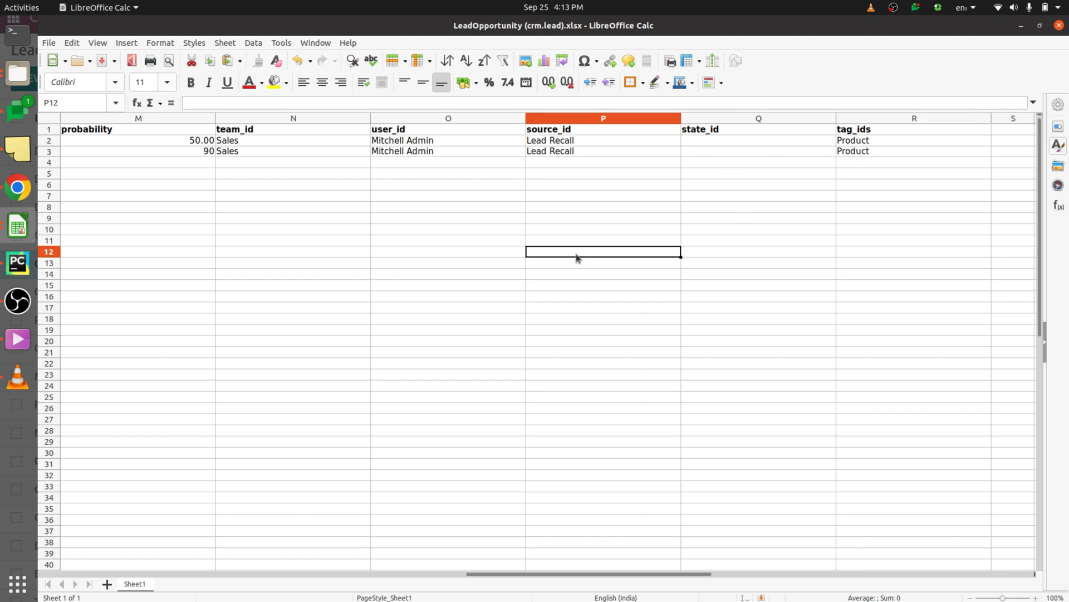
pyautogui.hotkey('ctrl', 's')
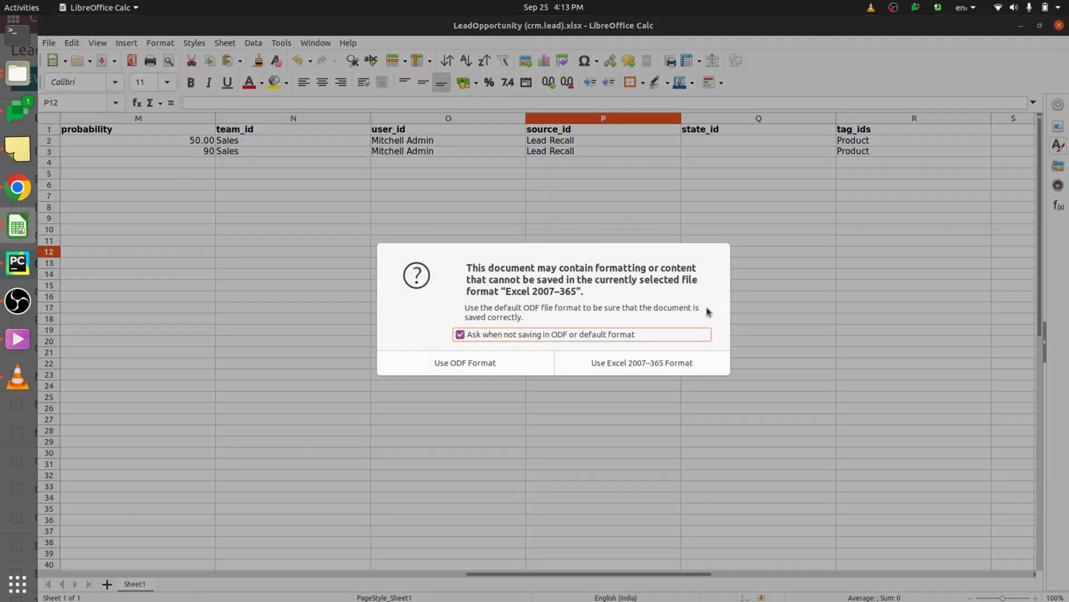
pyautogui.click(658, 365)
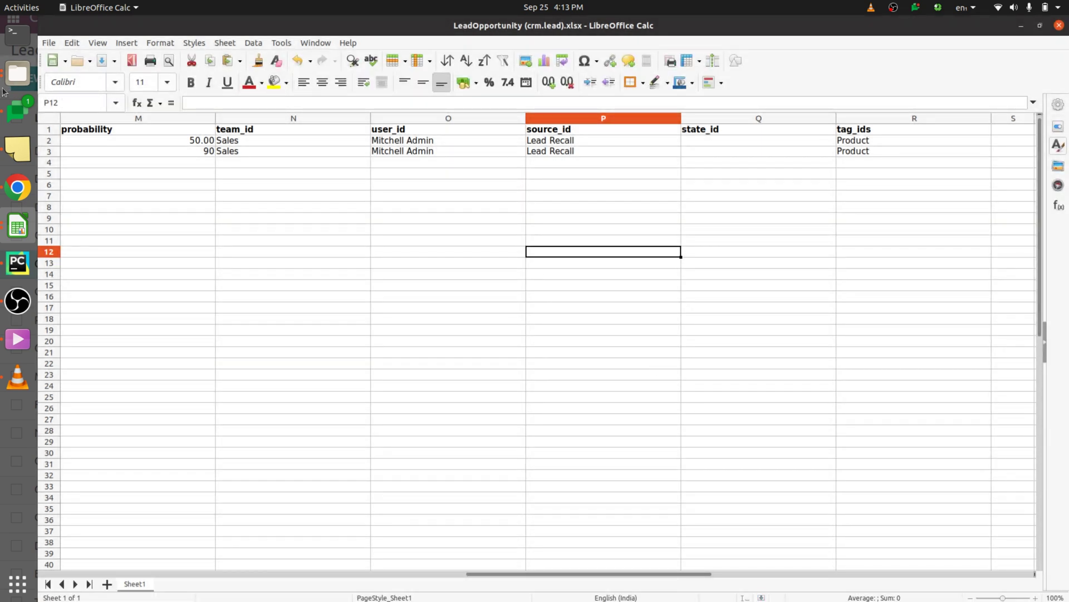
# - Upload LeadOpportunity (crm.lead).xlsx through the Leads list's Import records option
pyautogui.click(26, 183)
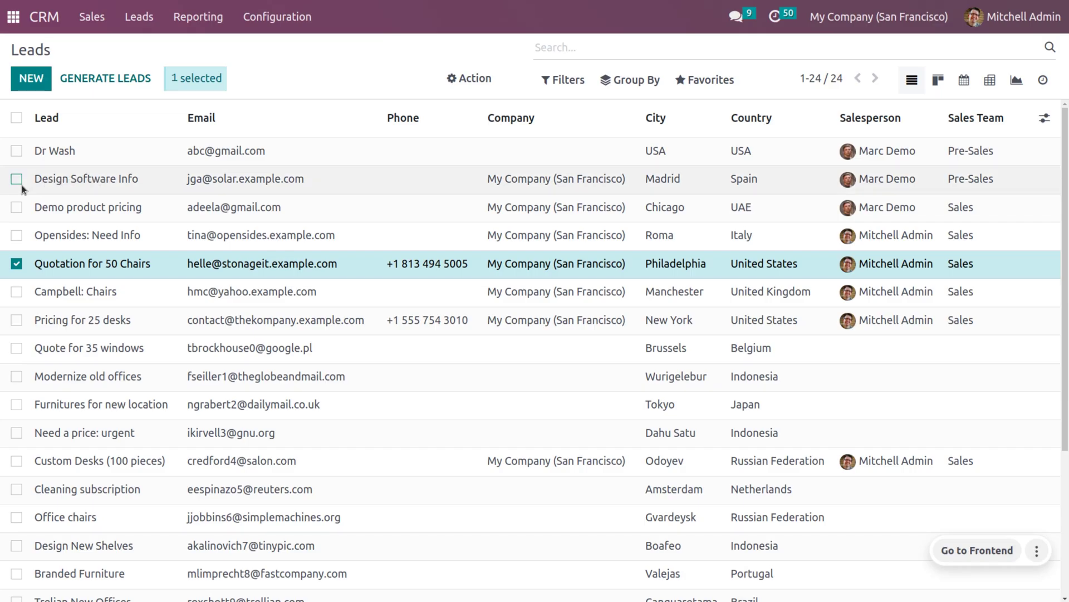
pyautogui.click(723, 82)
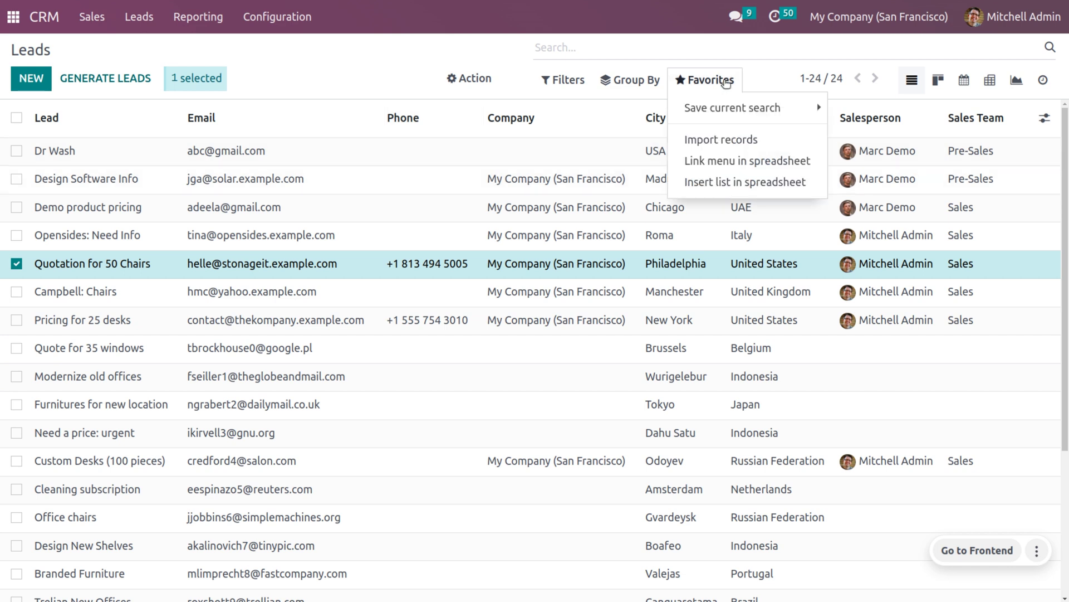
pyautogui.click(738, 146)
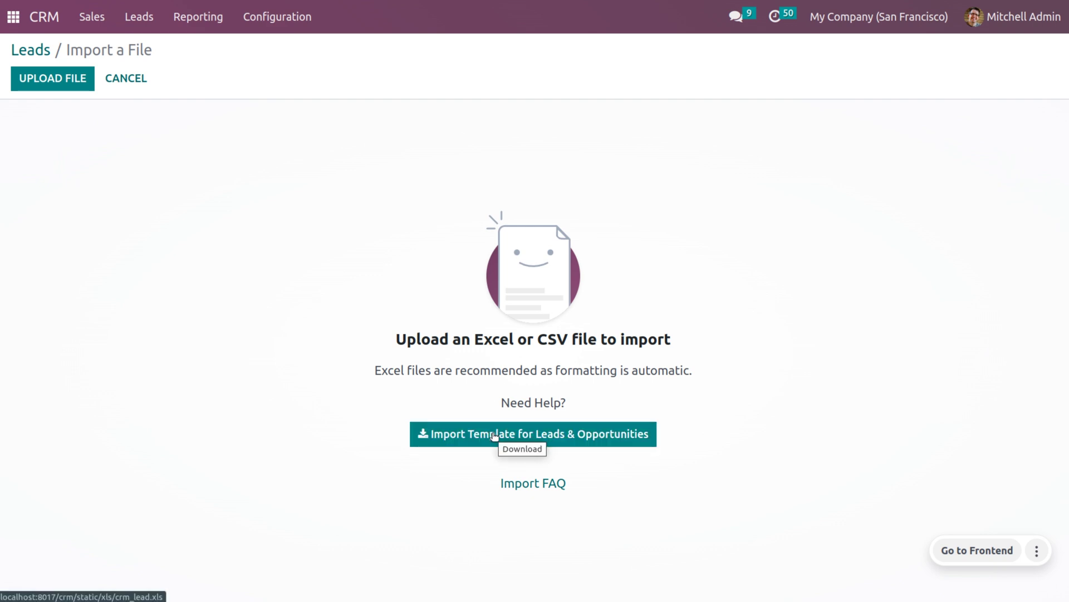
pyautogui.click(44, 90)
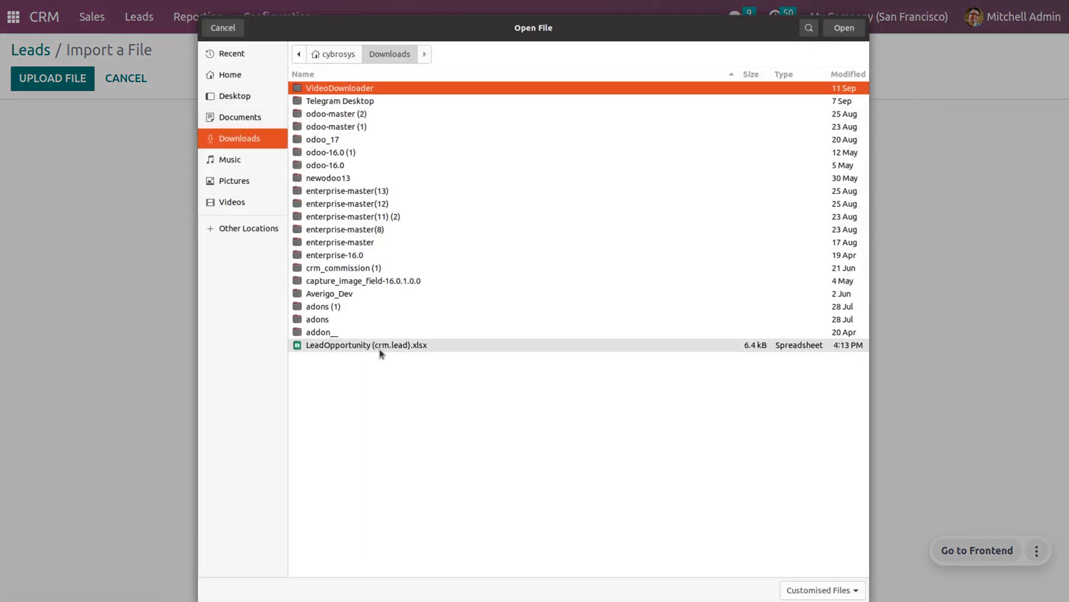
pyautogui.click(381, 352)
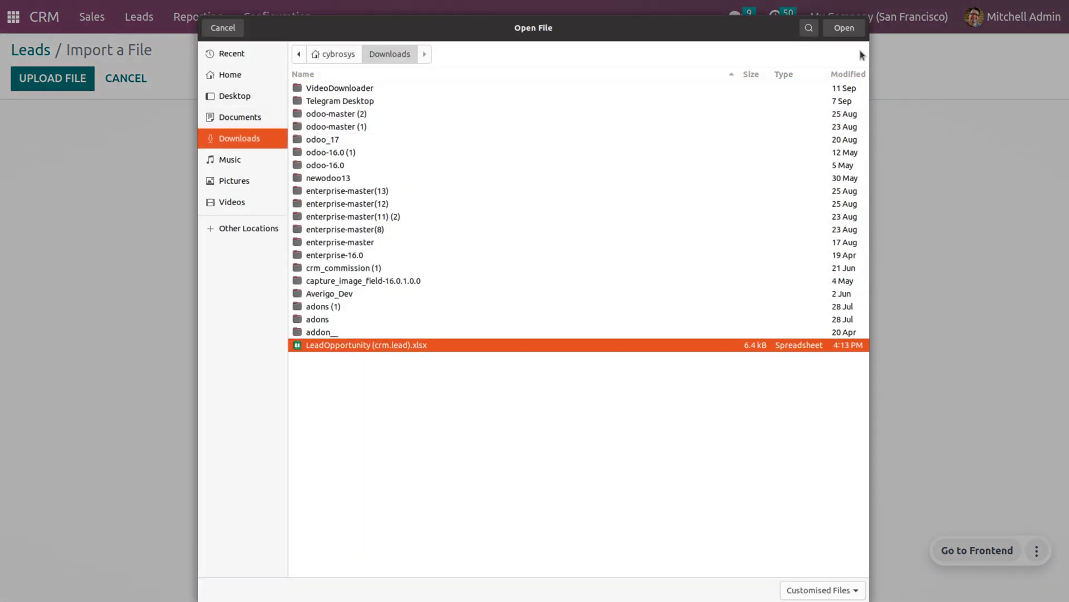
pyautogui.click(851, 32)
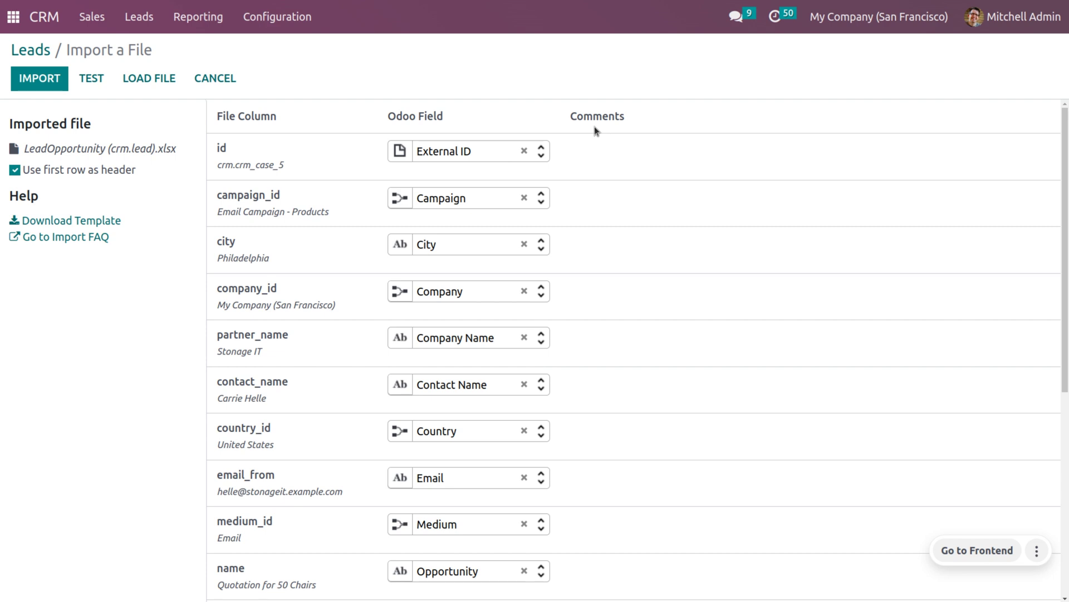
# - Test the import, set unmatched Campaign values to Create new values, and test again
pyautogui.scroll(-6, 594, 125)
pyautogui.scroll(6, 594, 126)
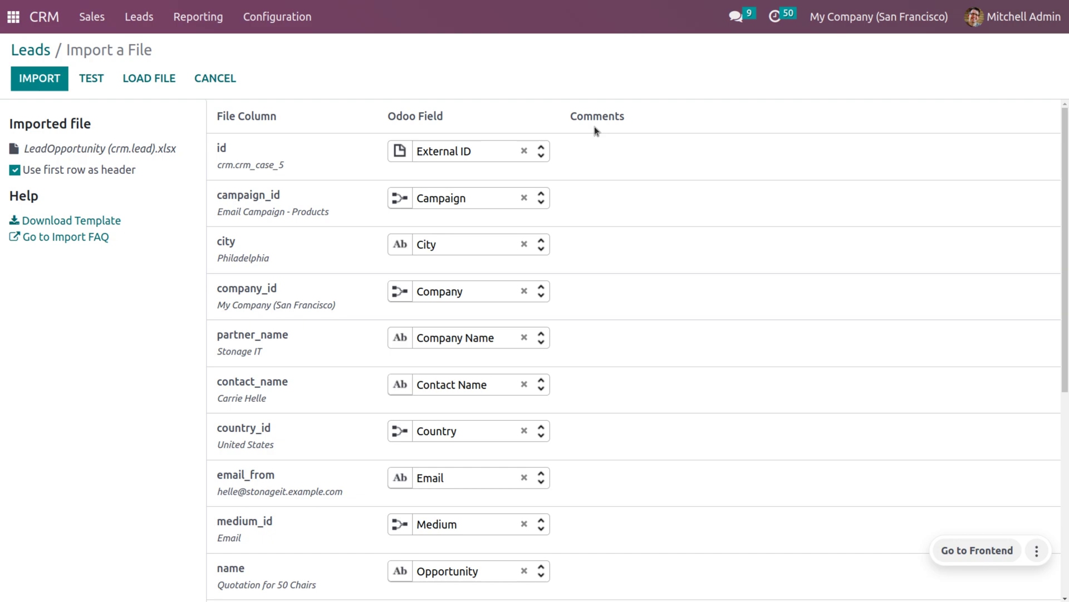
pyautogui.click(92, 83)
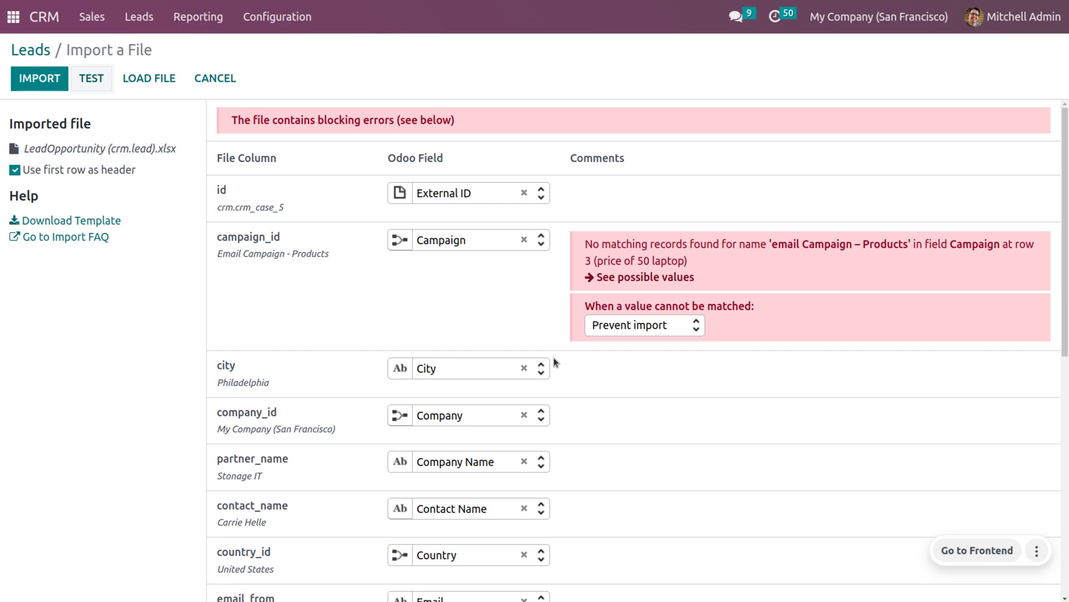
pyautogui.click(698, 324)
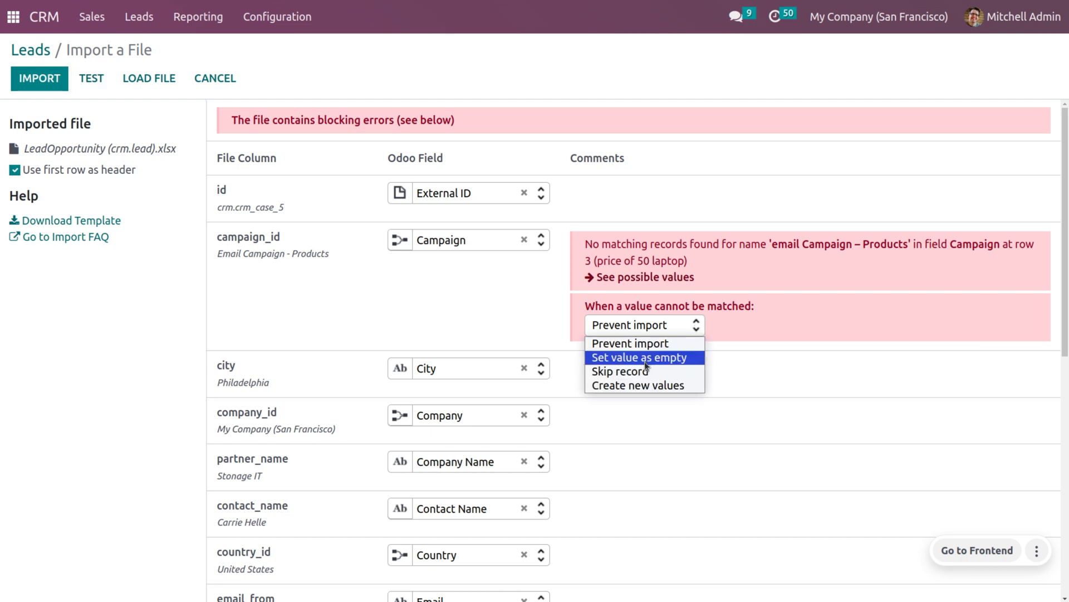
pyautogui.click(658, 385)
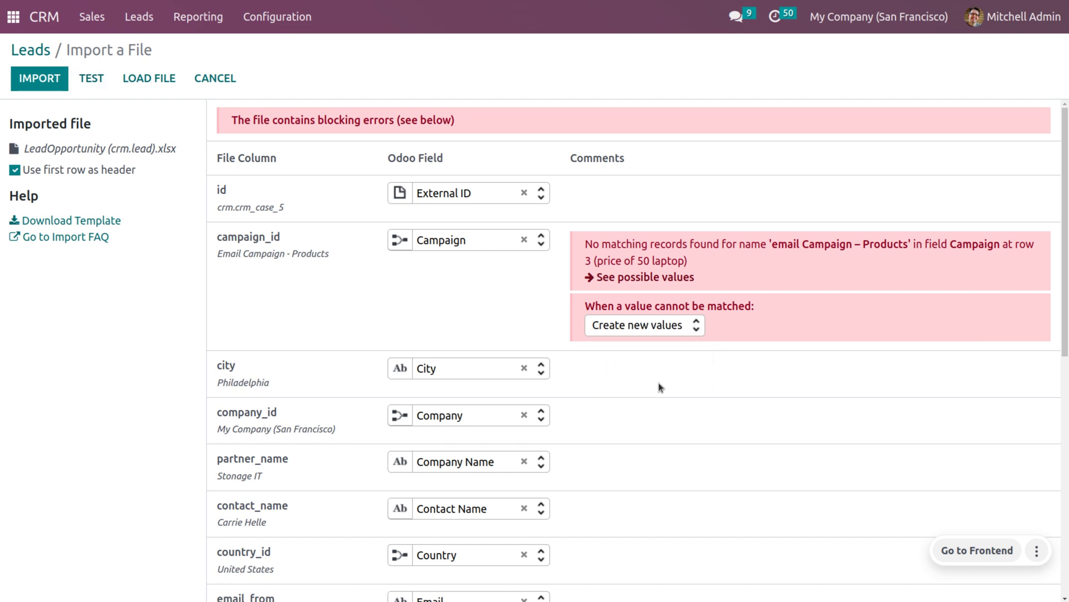
pyautogui.click(98, 83)
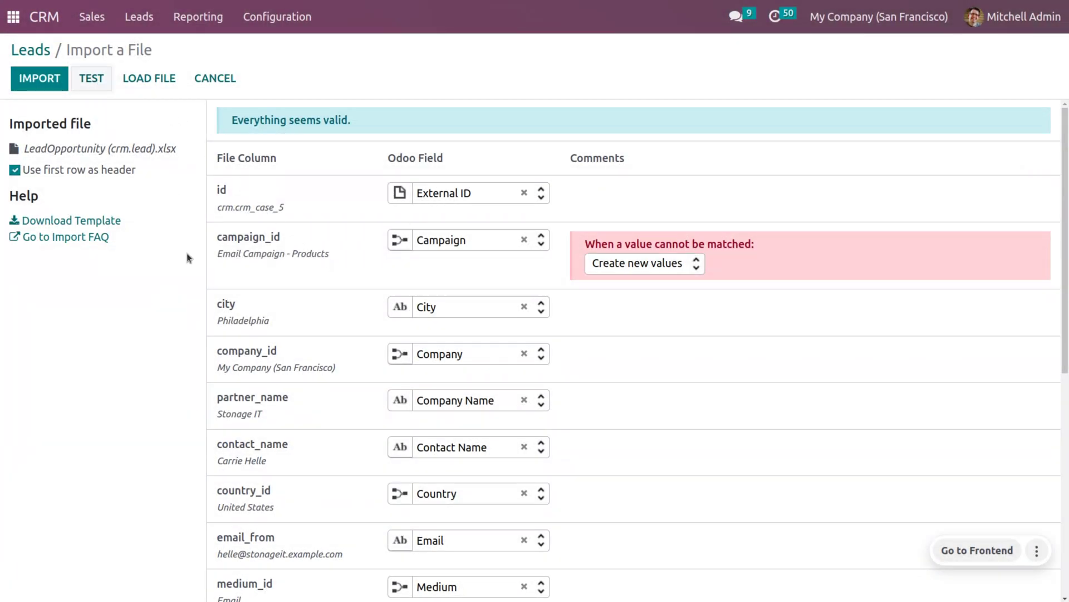
# - Import the two records and open the 'price of 50 laptop' lead from the list
pyautogui.click(34, 88)
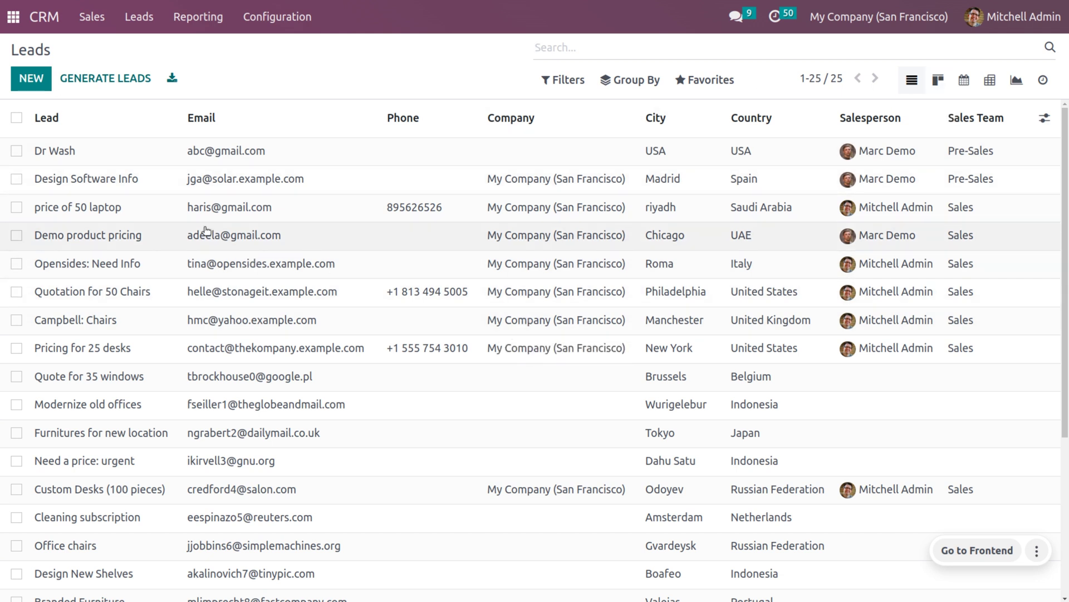
pyautogui.click(176, 215)
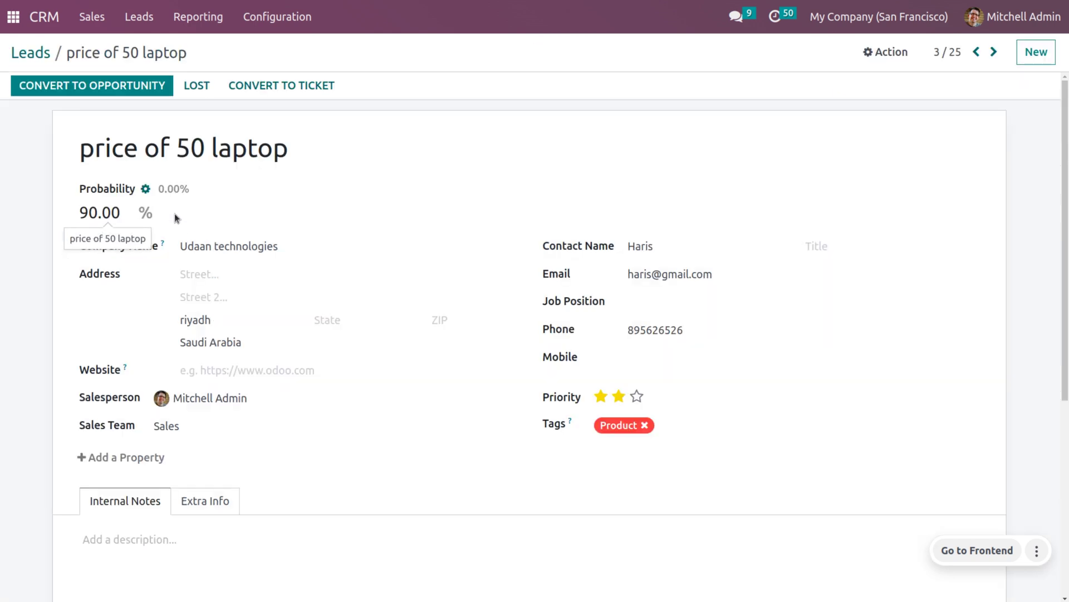